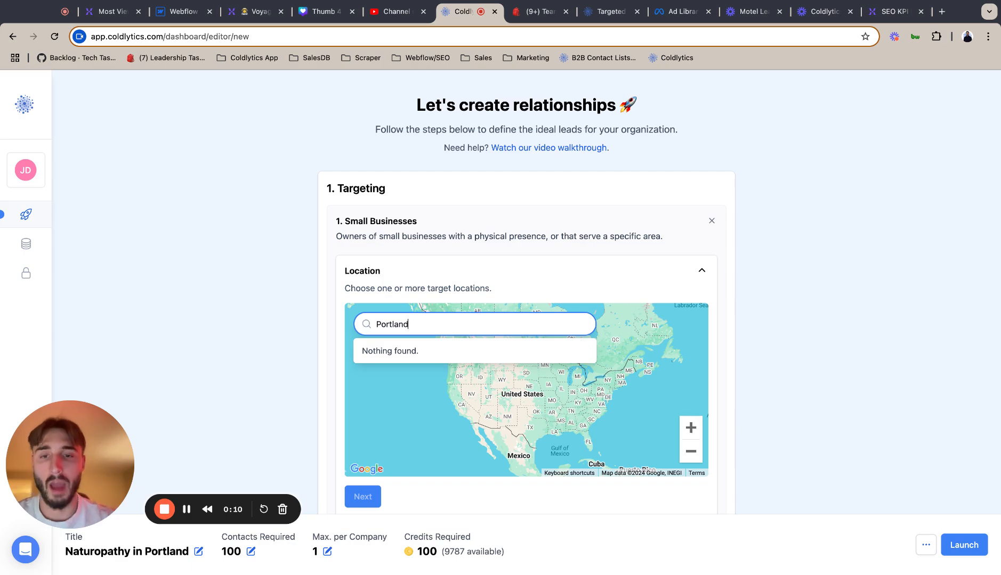
# Set the target location to Portland, OR, USA with a 25-mile radius and continue to the industry settings.
pyautogui.click(517, 351)
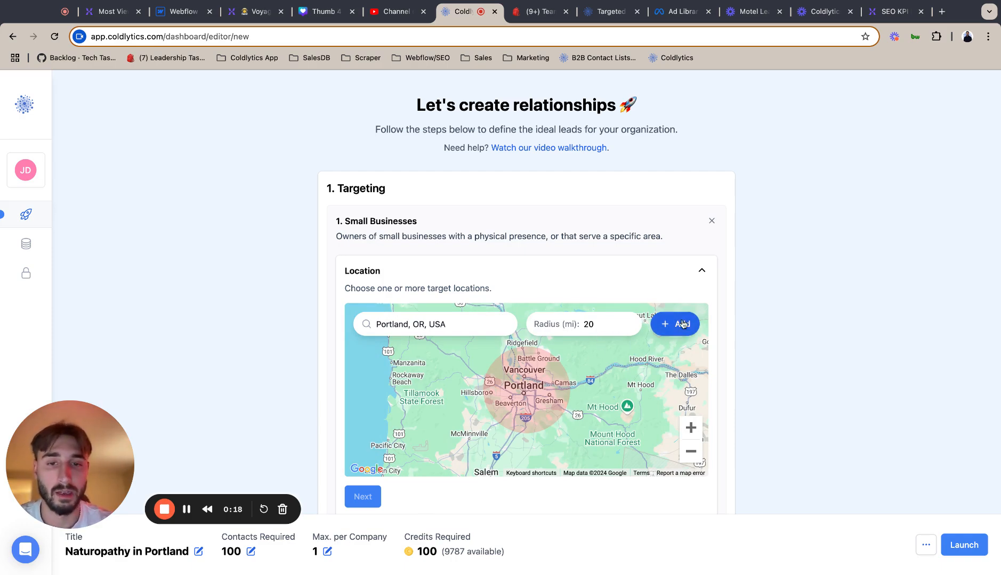
pyautogui.click(629, 321)
pyautogui.click(629, 321)
pyautogui.click(630, 321)
pyautogui.click(629, 321)
pyautogui.click(629, 321)
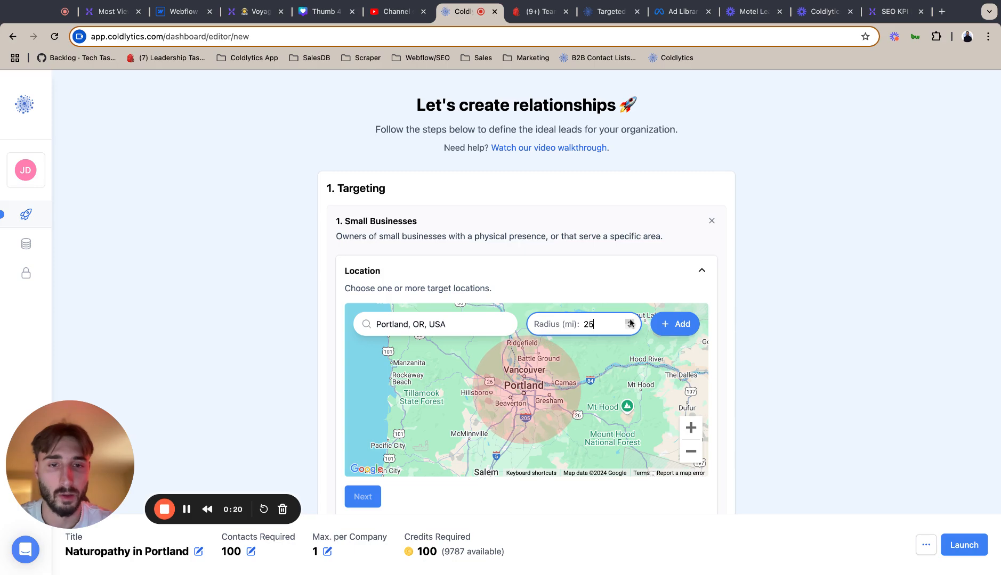
pyautogui.click(676, 329)
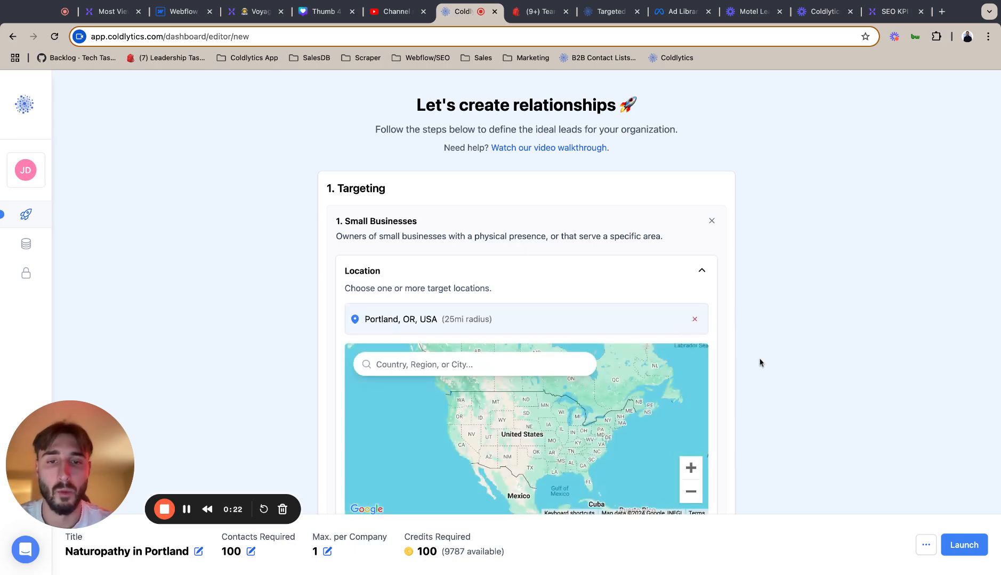
pyautogui.scroll(-3, 759, 361)
pyautogui.click(366, 419)
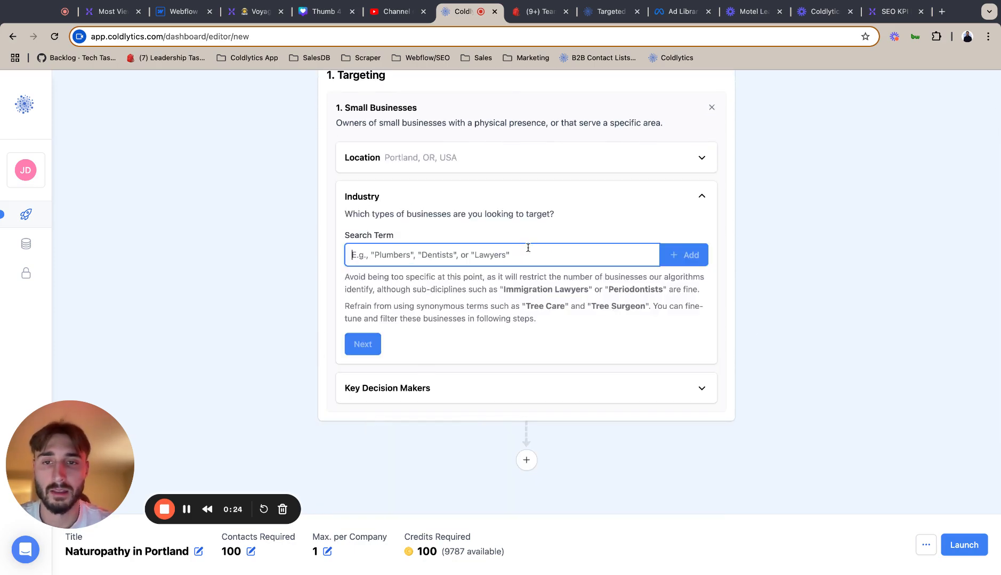
# Add "Naturopathy" as the industry search term and continue to the key decision makers.
pyautogui.write('Naturo')
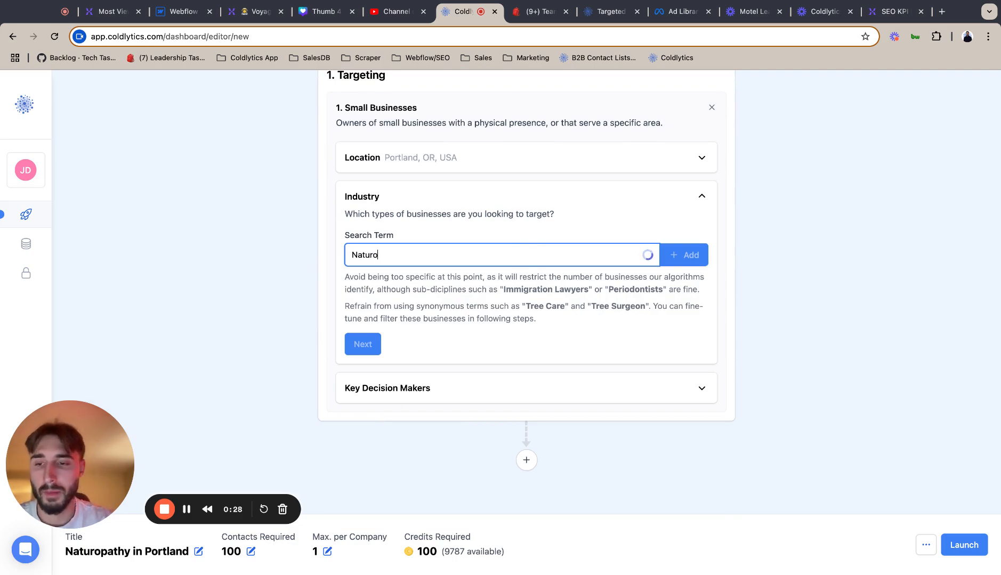
pyautogui.write('pathy')
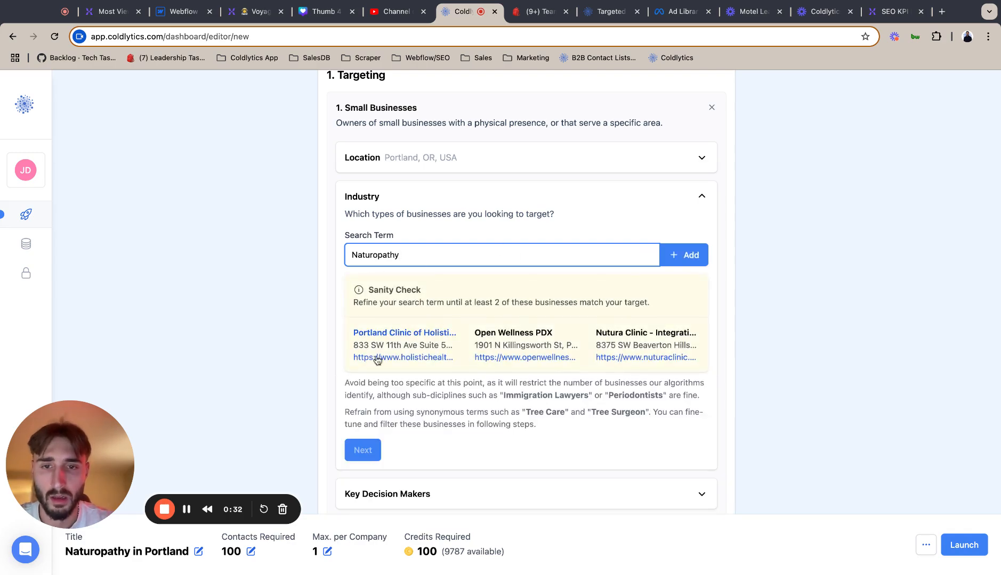
pyautogui.click(672, 257)
pyautogui.click(363, 384)
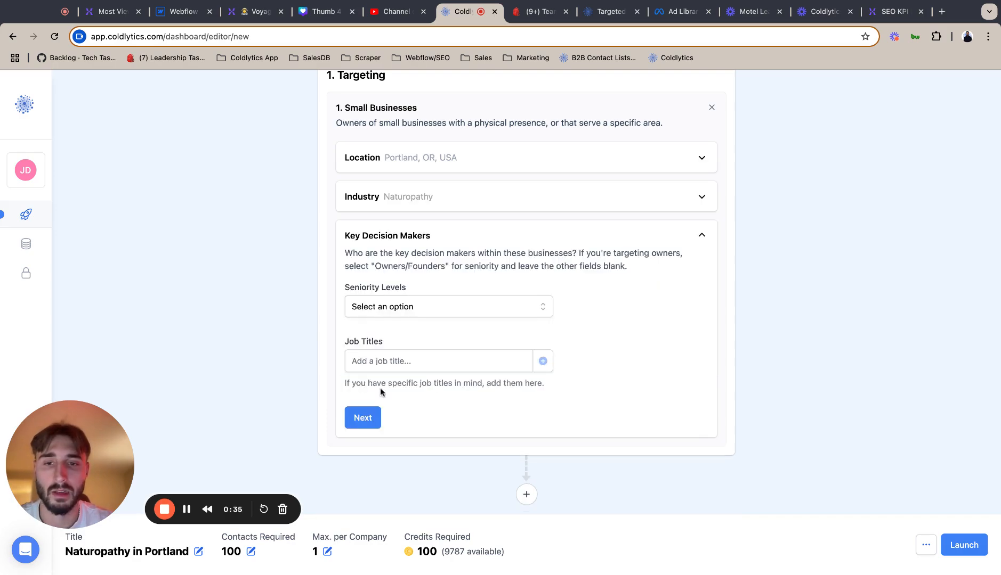
# Choose Owners/Founders and Directors & Executives as the seniority levels of the key decision makers and complete the targeting.
pyautogui.click(420, 309)
pyautogui.click(420, 335)
pyautogui.click(434, 333)
pyautogui.click(434, 362)
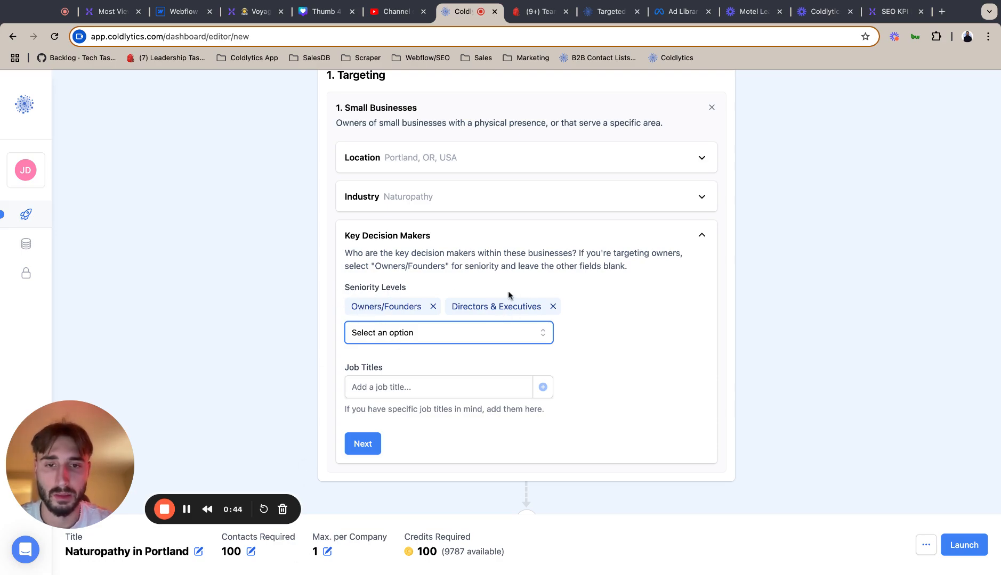
pyautogui.click(357, 446)
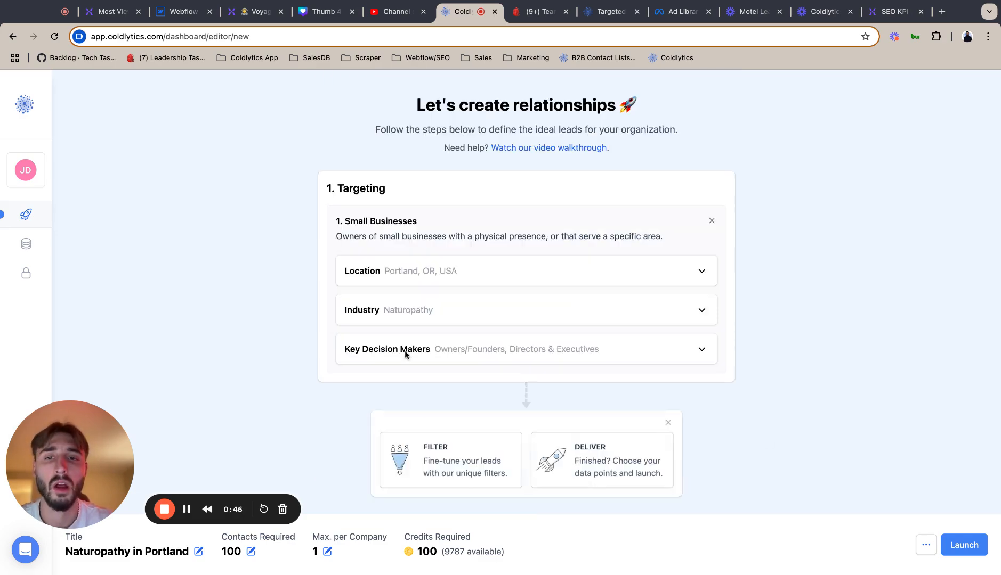
# Add a Google Reviews filter for prospects with a review score between 3 and 5.
pyautogui.click(440, 464)
pyautogui.click(445, 271)
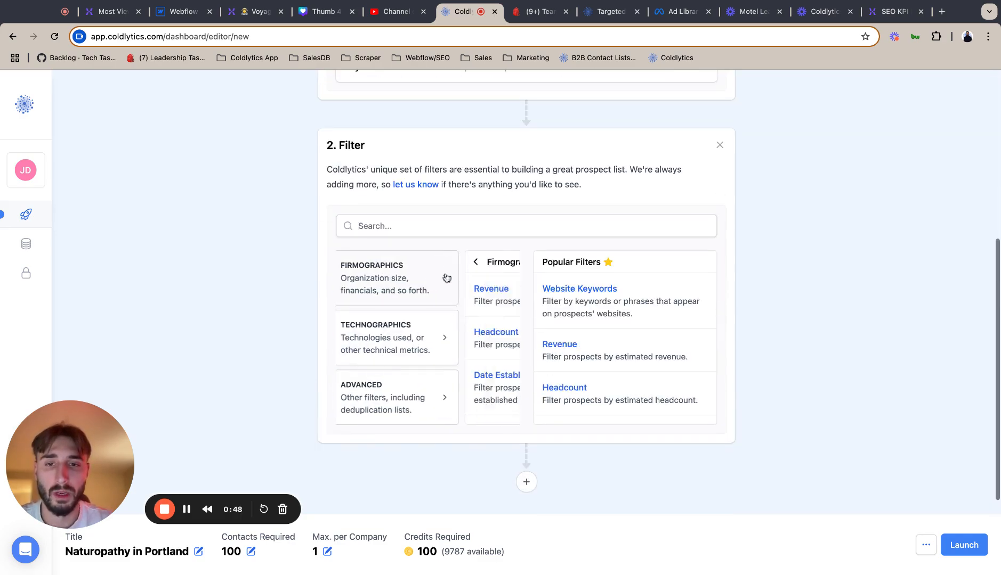
pyautogui.scroll(-2, 441, 381)
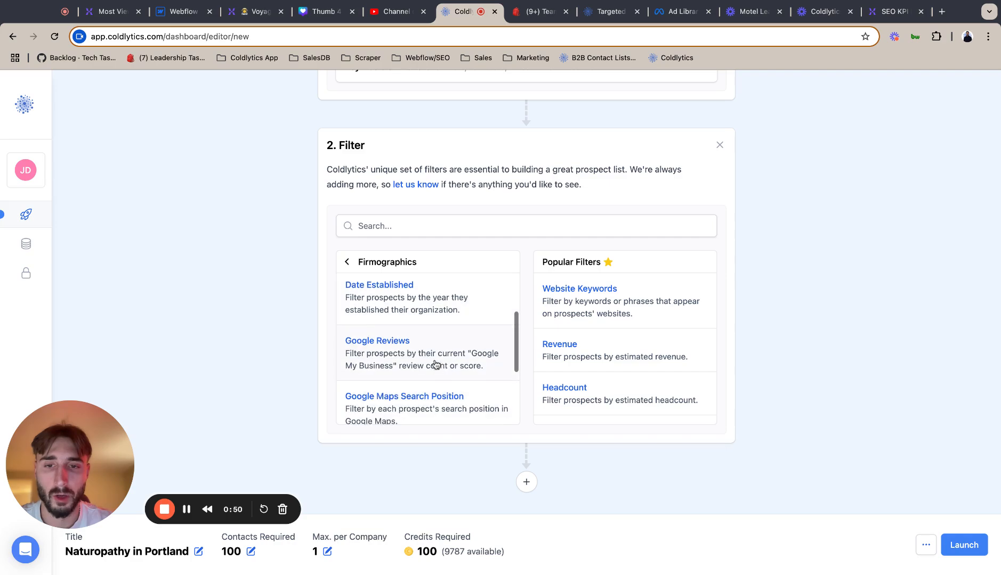
pyautogui.click(436, 366)
pyautogui.click(426, 358)
pyautogui.write('3')
pyautogui.click(512, 361)
pyautogui.write('5')
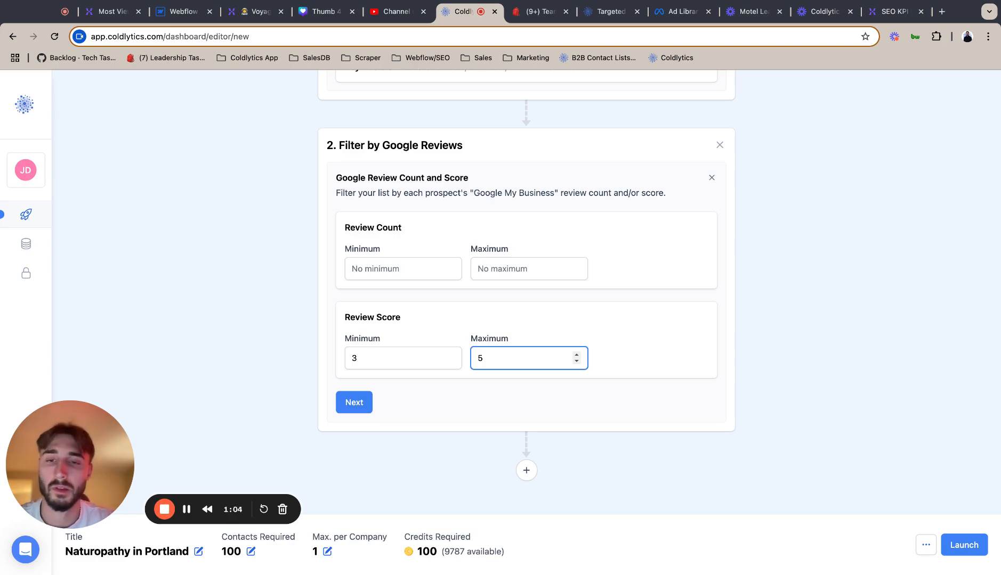
pyautogui.click(351, 406)
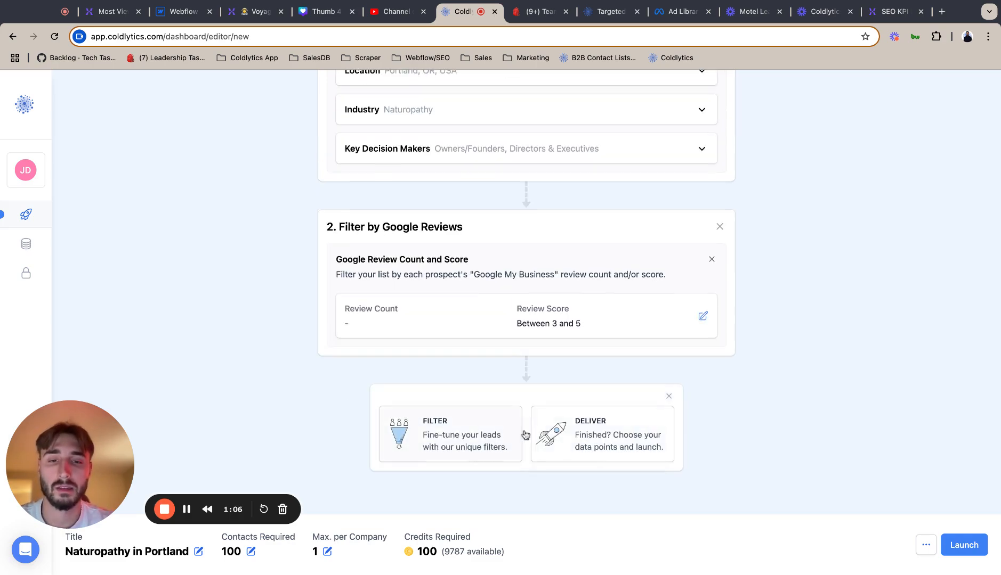
# Add a Google Maps Search Position filter limited to positions 6 through 15.
pyautogui.click(468, 449)
pyautogui.click(443, 288)
pyautogui.scroll(-5, 438, 382)
pyautogui.click(437, 319)
pyautogui.click(408, 354)
pyautogui.write('6')
pyautogui.click(503, 355)
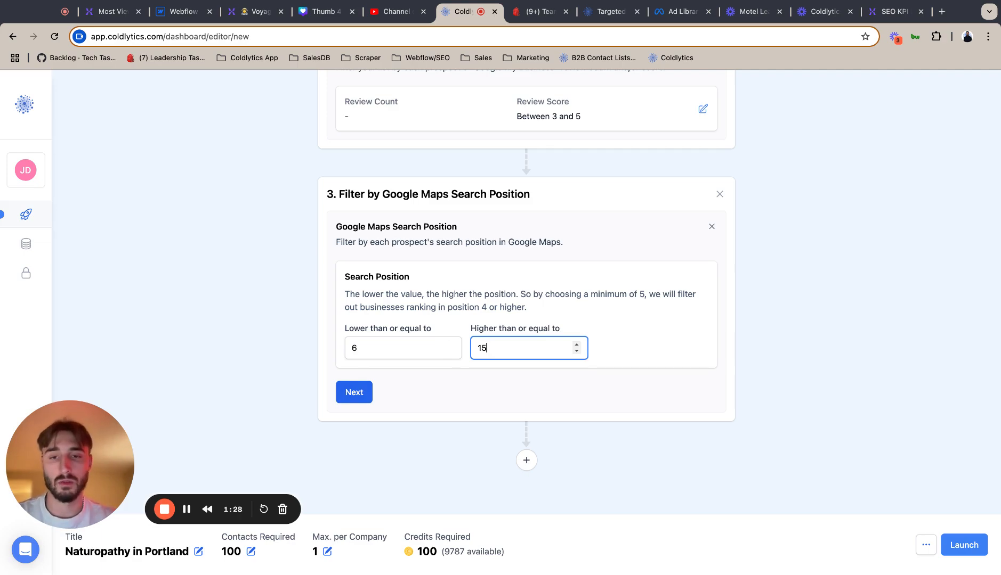
pyautogui.click(353, 392)
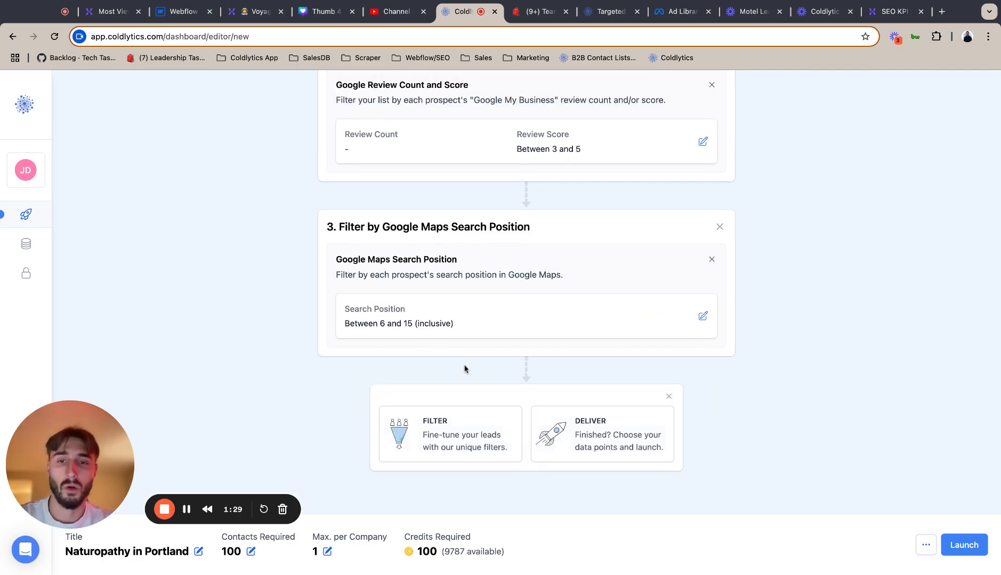
# Add the Deliver stage and include Phone Number, Google Review Count, Google Review Score, GMB Profile and GMB Claimed as data points.
pyautogui.click(587, 438)
pyautogui.click(682, 334)
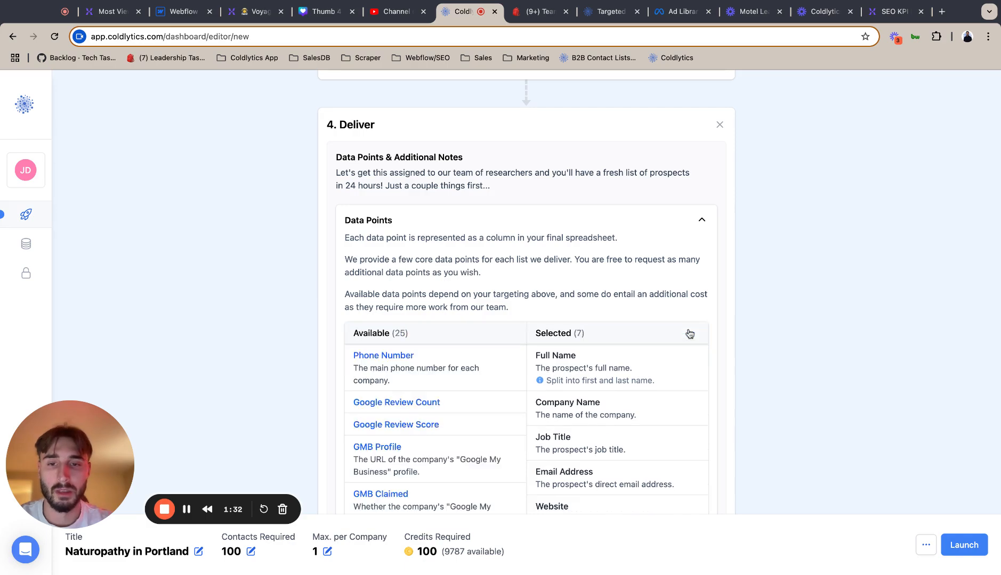
pyautogui.click(465, 213)
pyautogui.click(448, 213)
pyautogui.click(448, 213)
pyautogui.click(480, 215)
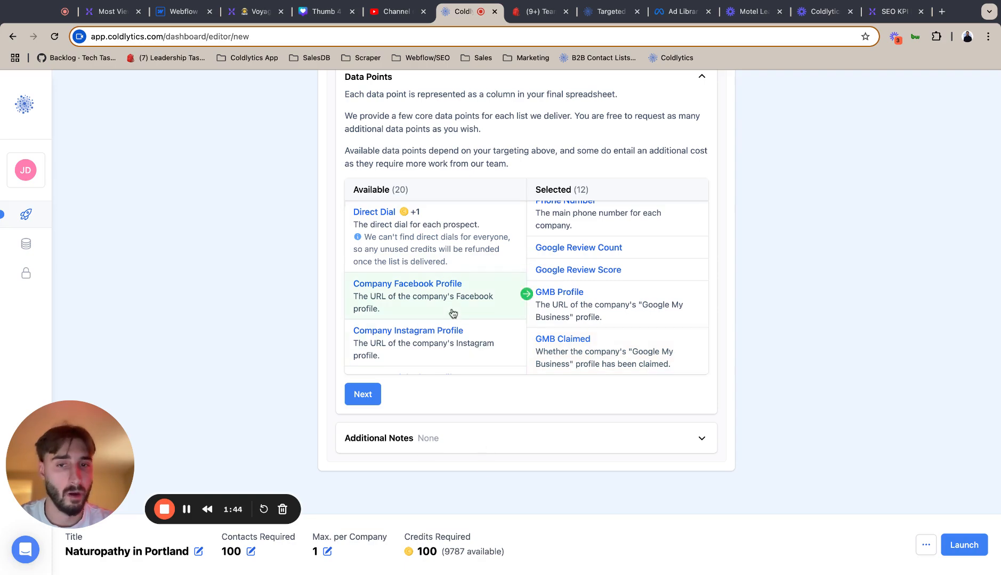
# Include the company Facebook, Instagram, LinkedIn, TikTok and Twitter profiles as data points.
pyautogui.click(527, 294)
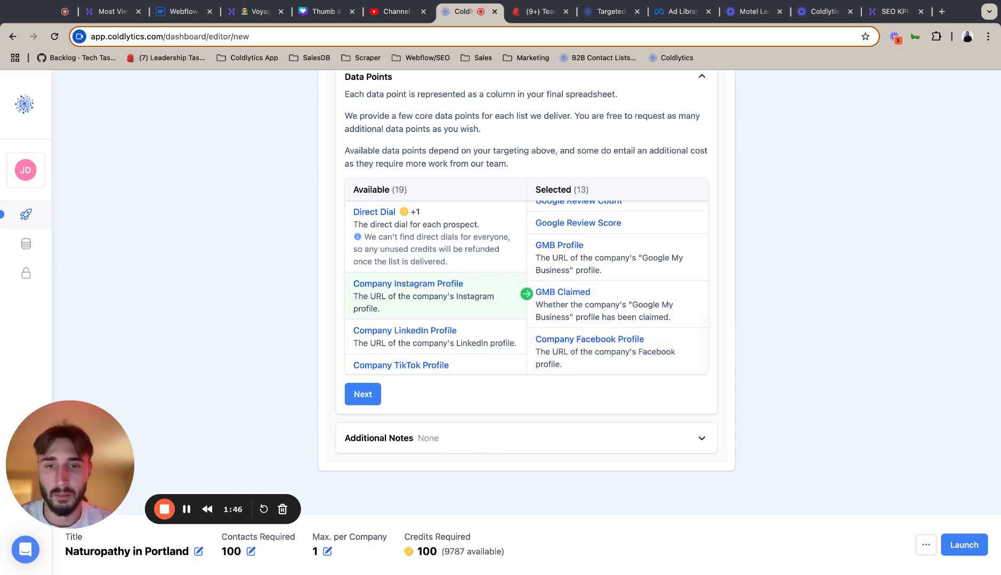
pyautogui.click(526, 294)
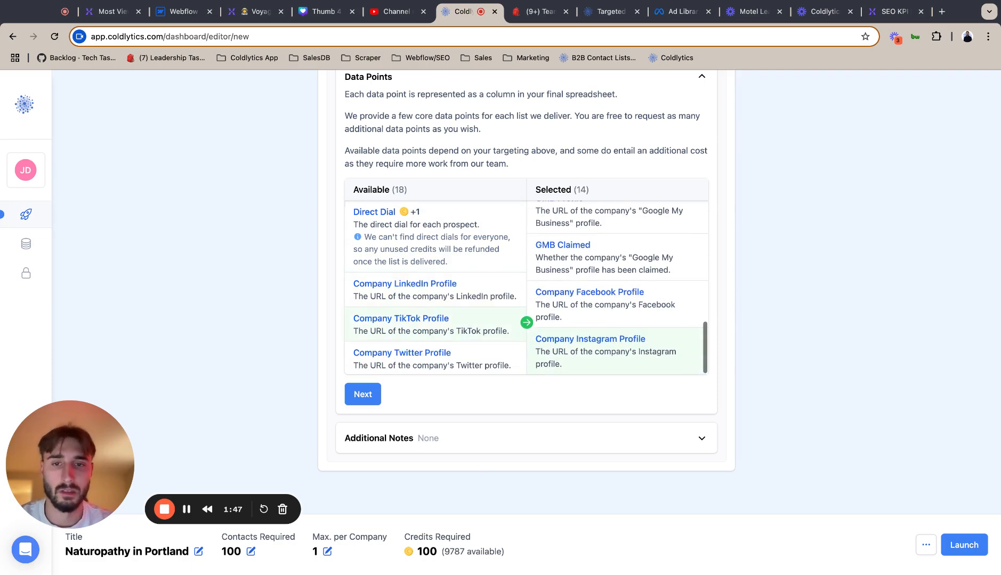
pyautogui.click(460, 293)
pyautogui.click(460, 293)
pyautogui.click(487, 292)
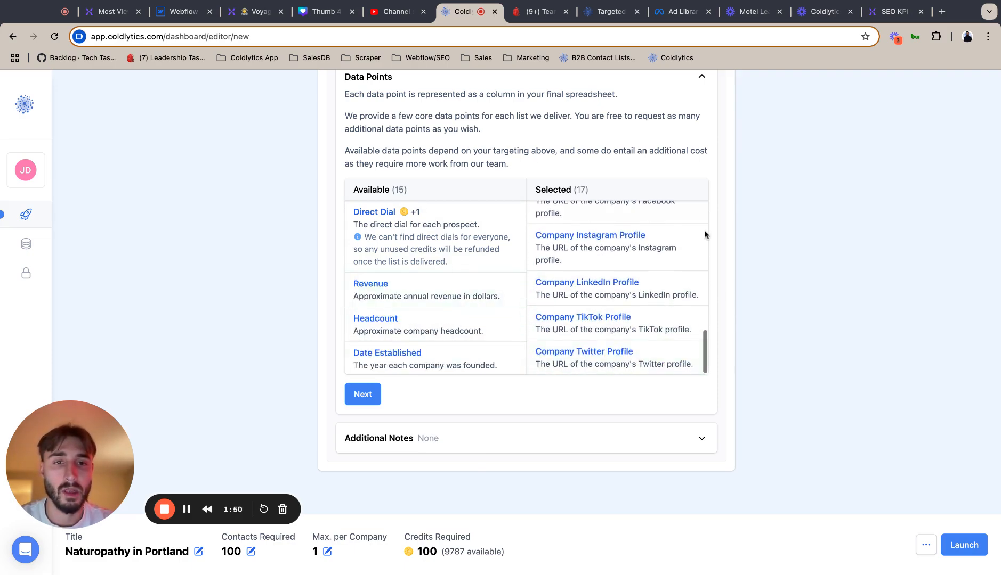
# Include Revenue, Headcount and Date Established among the selected data points.
pyautogui.scroll(1, 536, 370)
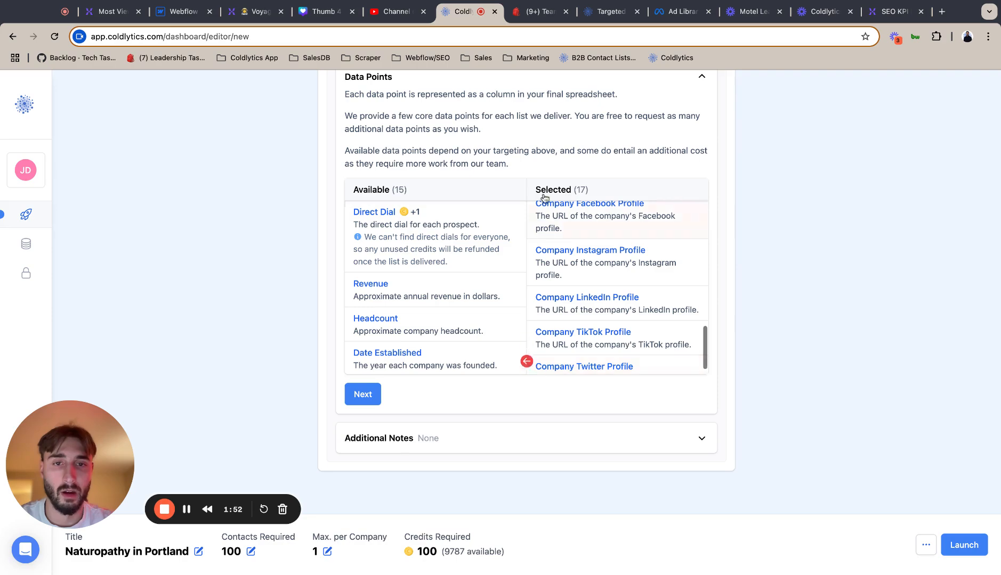
pyautogui.scroll(-1, 527, 298)
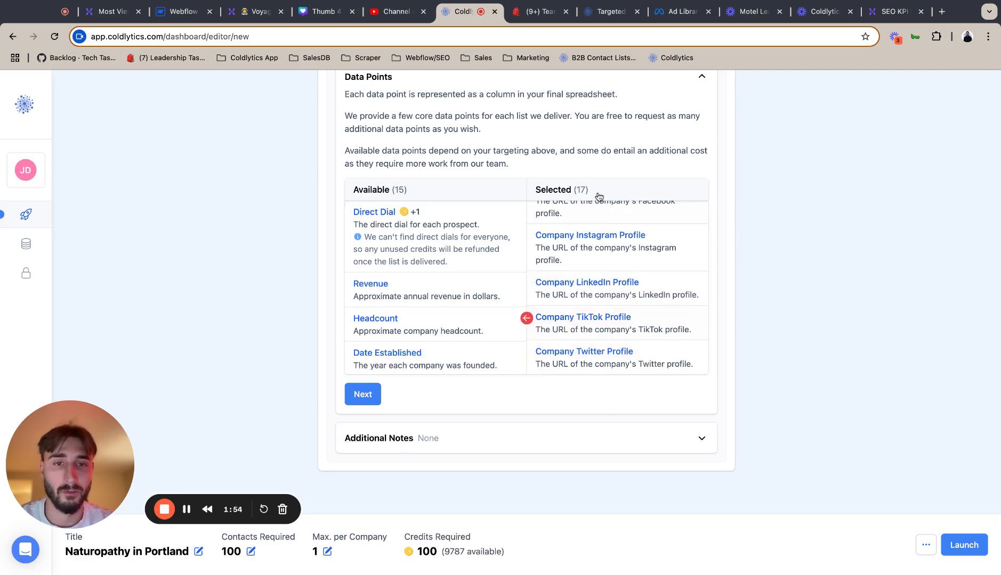
pyautogui.click(458, 294)
pyautogui.click(458, 294)
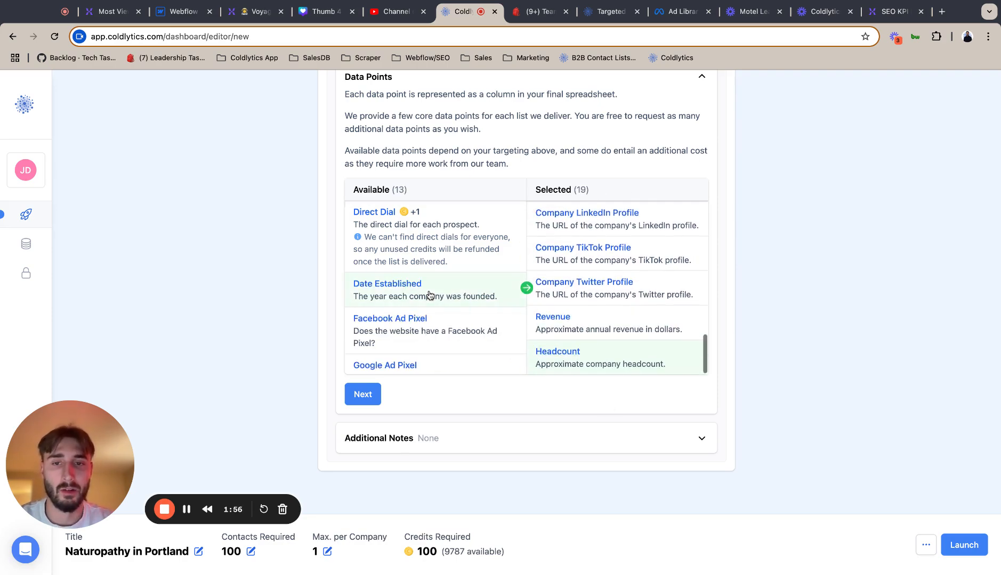
pyautogui.click(458, 295)
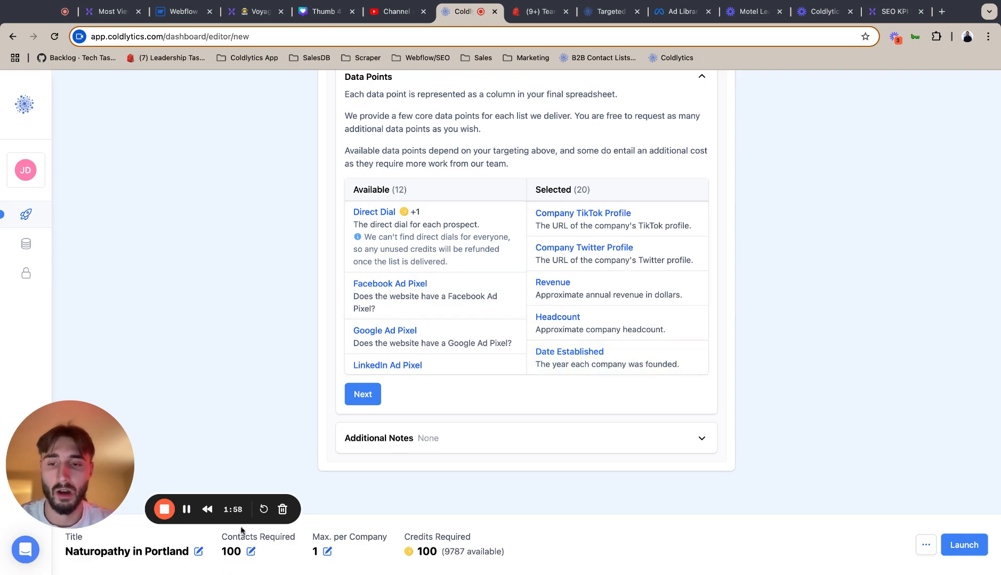
# Include the Facebook, Google, LinkedIn and TikTok Ad Pixel data points.
pyautogui.moveTo(592, 286)
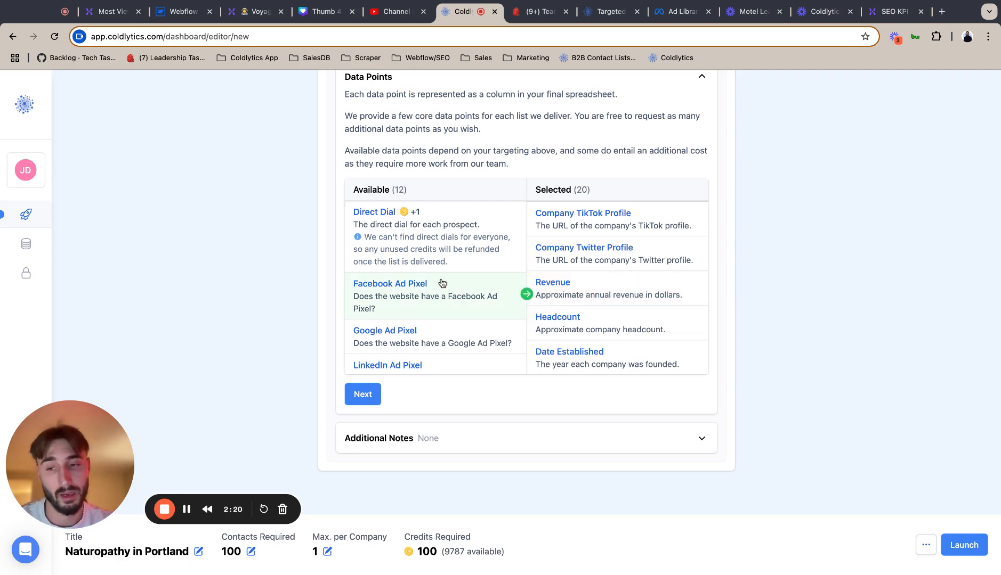
pyautogui.click(382, 310)
pyautogui.click(381, 310)
pyautogui.click(383, 310)
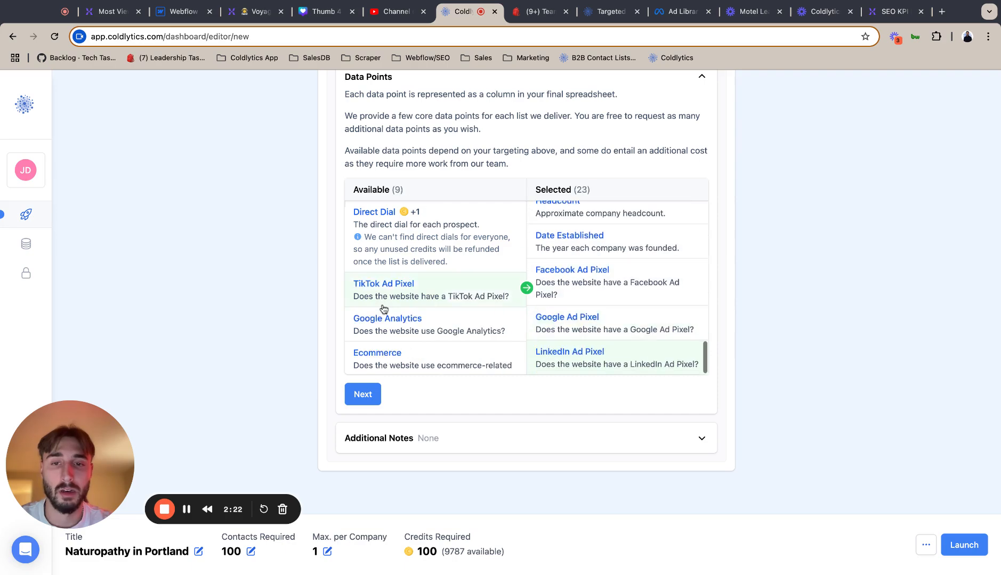
pyautogui.click(384, 309)
# Include the website data points Google Analytics, Ecommerce, Wordpress and Page Speed.
pyautogui.click(478, 297)
pyautogui.click(479, 299)
pyautogui.click(479, 299)
pyautogui.click(480, 297)
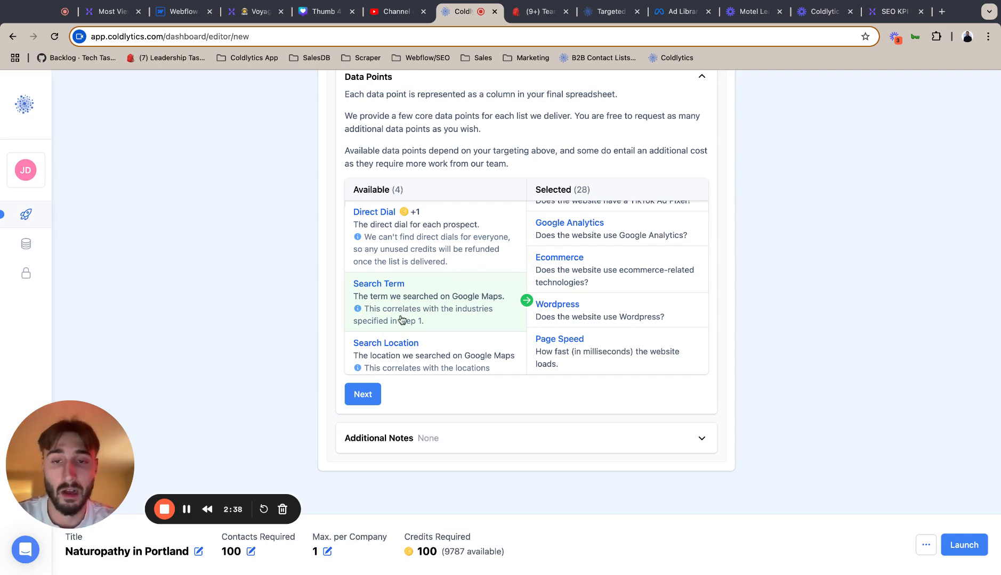
# Include Search Term, Search Location and Search Position as data points, then continue to the additional notes.
pyautogui.click(526, 301)
pyautogui.click(447, 302)
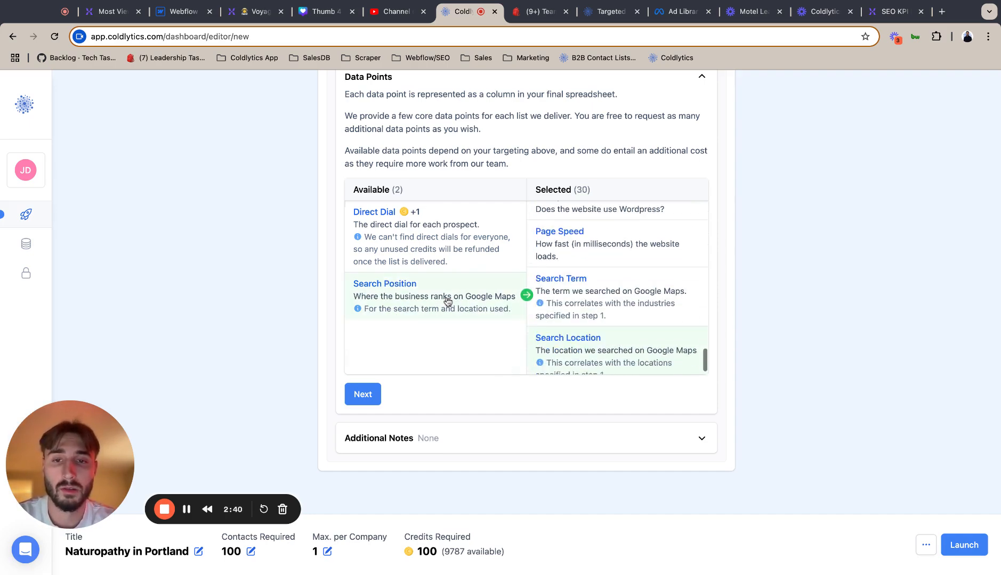
pyautogui.click(446, 302)
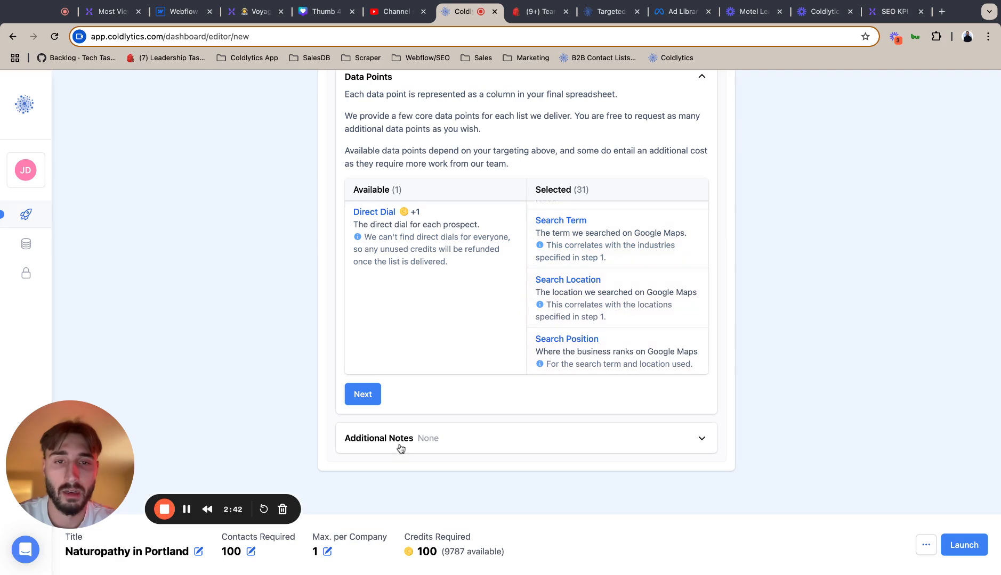
pyautogui.click(376, 401)
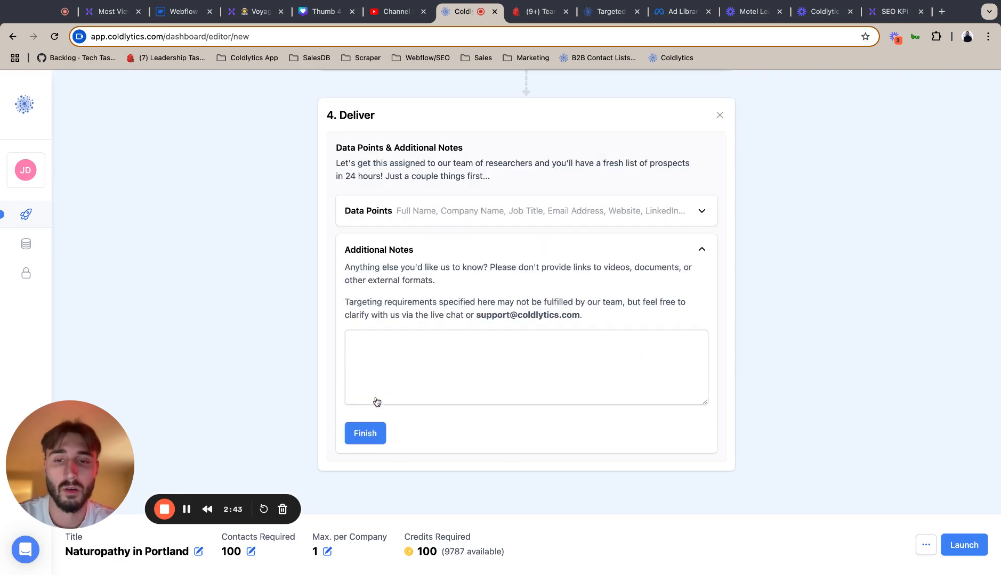
# Finish the delivery setup without additional notes and save the task as a draft.
pyautogui.click(364, 433)
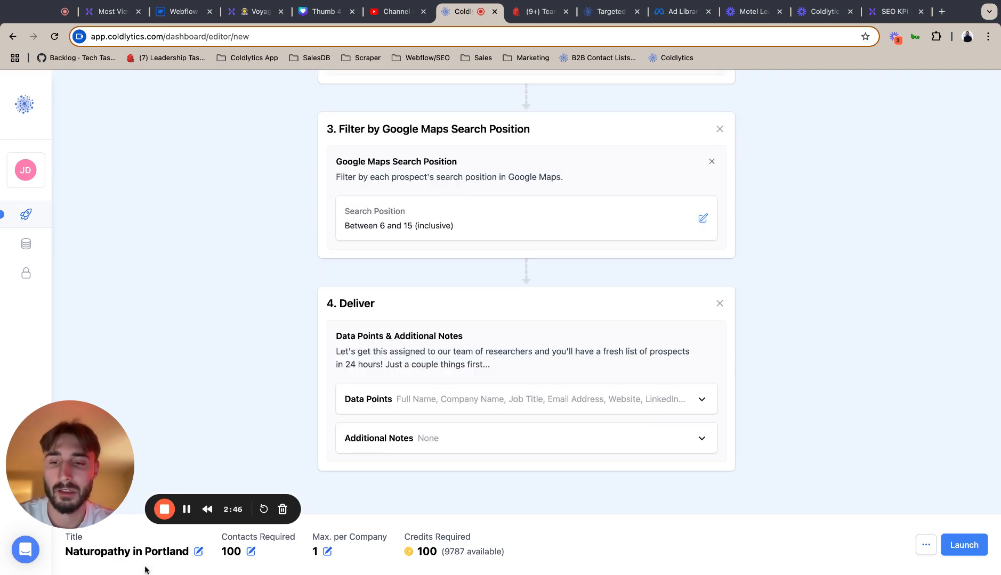
pyautogui.click(925, 545)
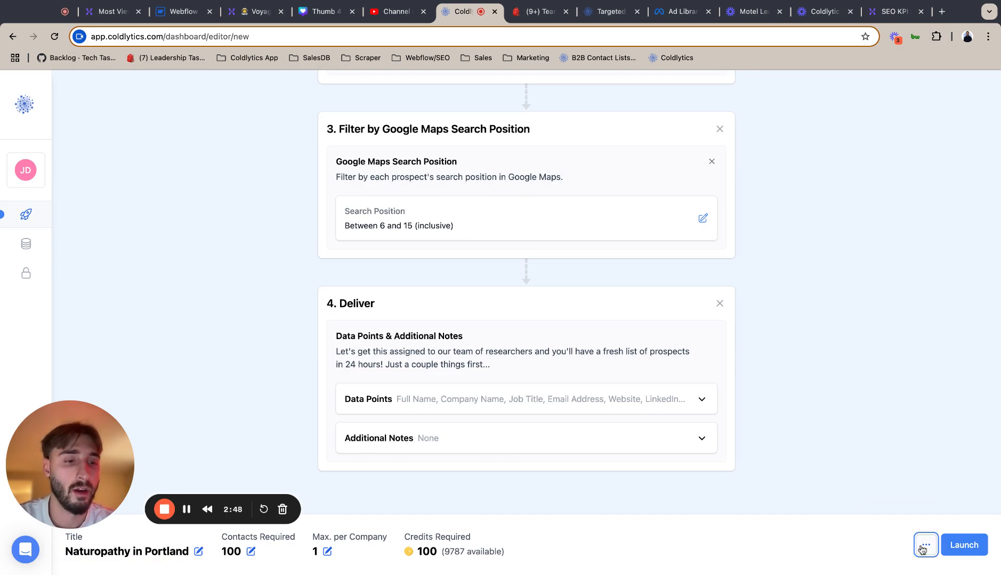
pyautogui.click(901, 518)
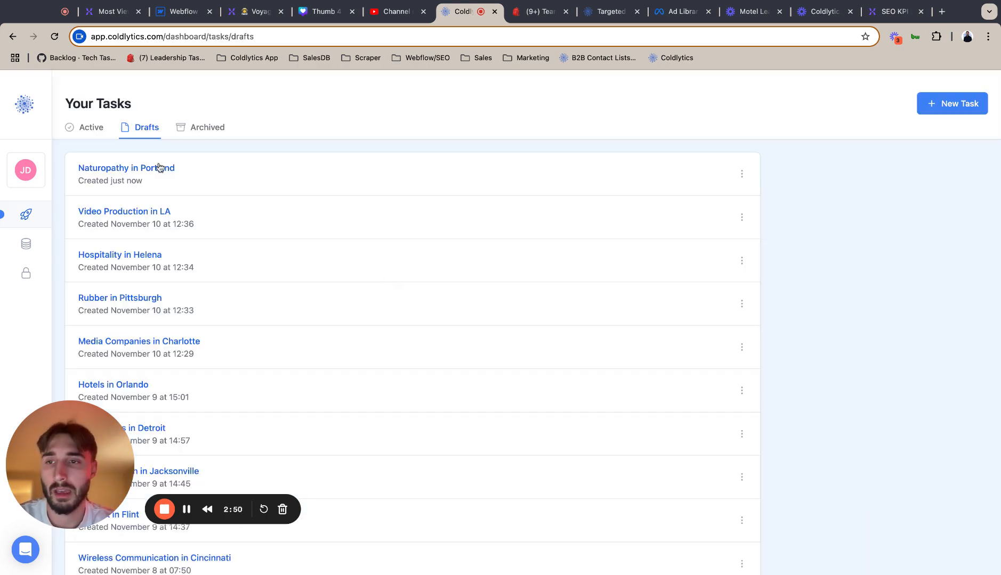
# Reopen the "Naturopathy in Portland" draft, review its targeting, filters and delivery settings, and launch the task.
pyautogui.click(159, 169)
pyautogui.scroll(-10, 361, 219)
pyautogui.scroll(9, 362, 220)
pyautogui.scroll(-9, 361, 220)
pyautogui.scroll(1, 362, 219)
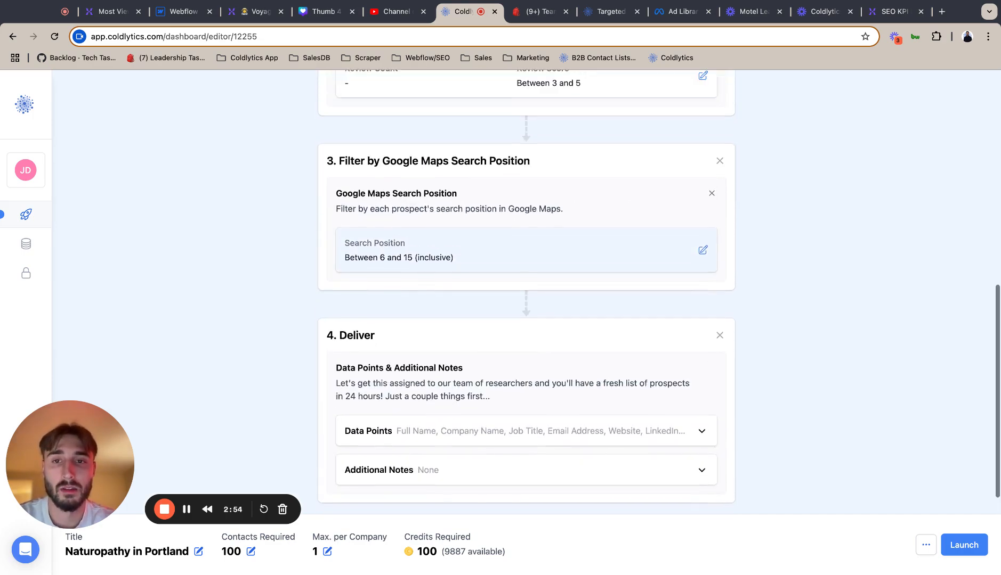
pyautogui.scroll(8, 420, 161)
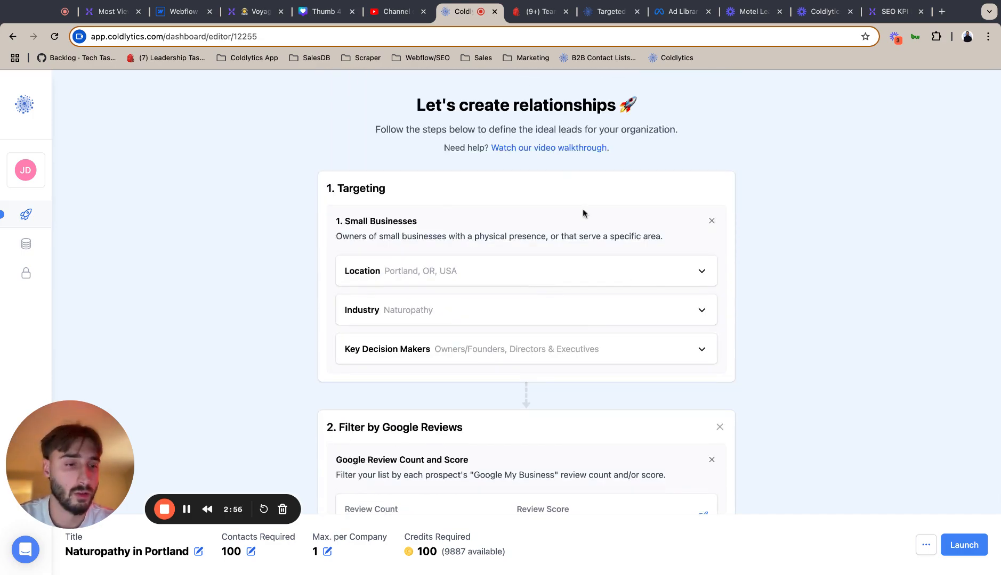
pyautogui.scroll(-9, 659, 317)
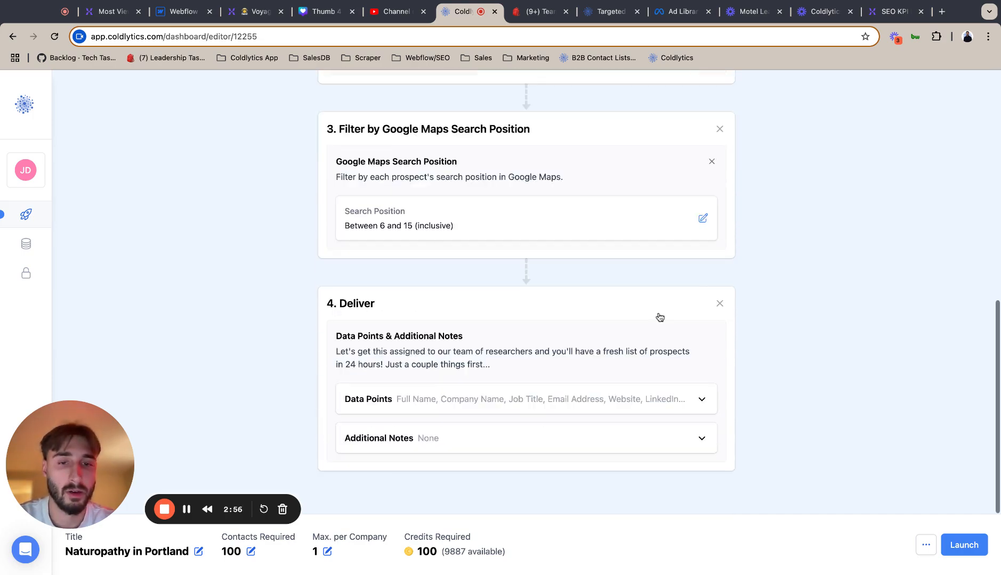
pyautogui.click(954, 541)
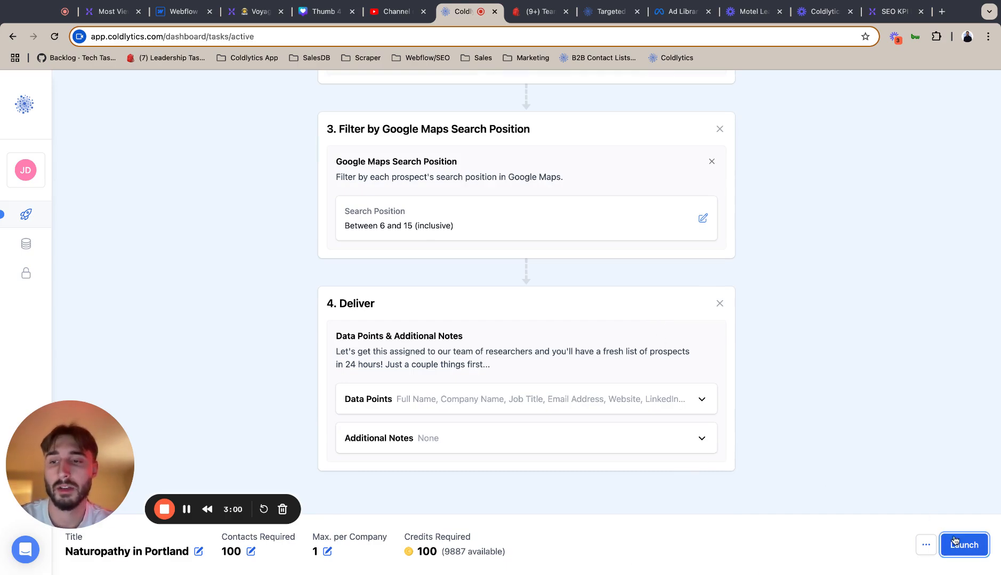